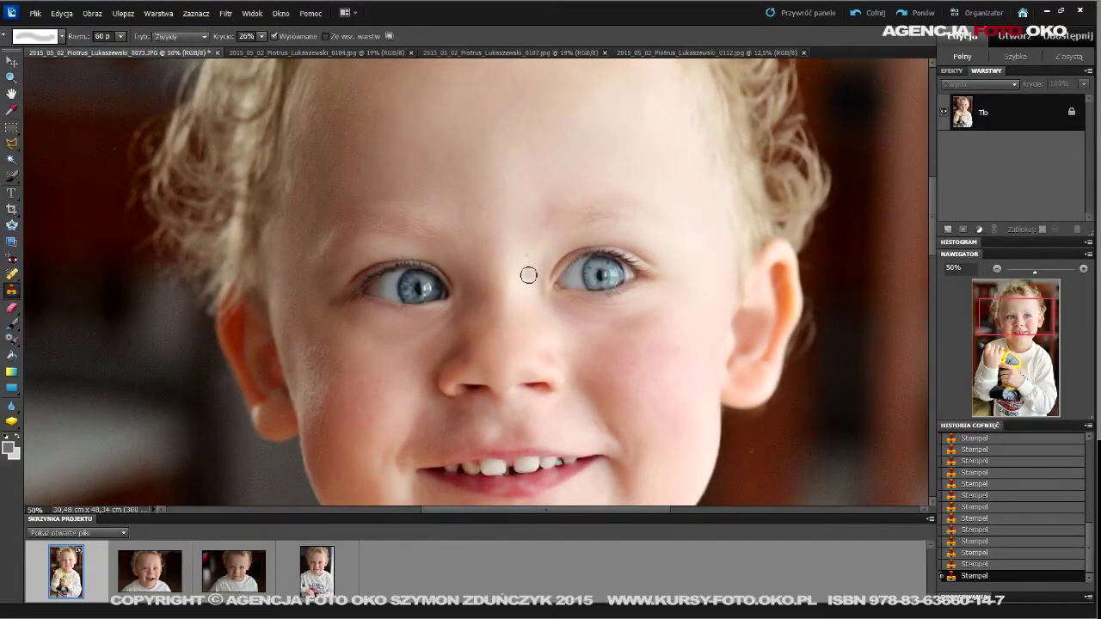
# - Retouch the skin between the boy's eyes with the Clone Stamp using skin sampled just below, and sample clean skin on the cheek
pyautogui.keyDown('alt'); pyautogui.click(528, 275); pyautogui.keyUp('alt')
pyautogui.click(529, 258)
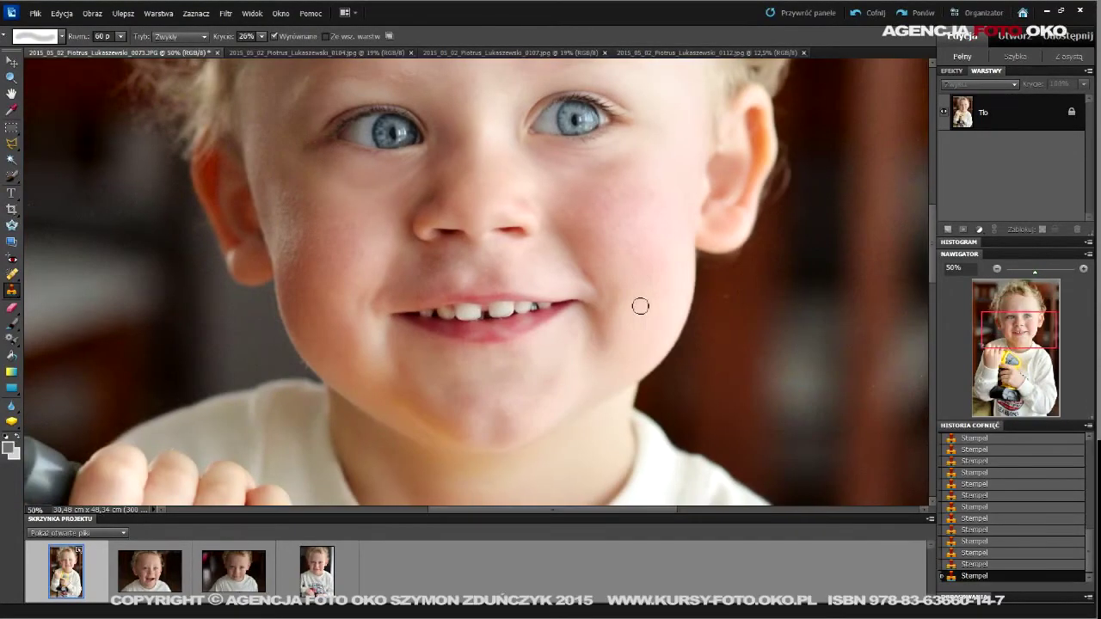
pyautogui.keyDown('alt'); pyautogui.click(610, 221); pyautogui.keyUp('alt')
# - Return to an earlier state in the undo history to compare the whole portrait with its retouched version
pyautogui.hotkey('ctrl', '-')
pyautogui.hotkey('ctrl', '-')
pyautogui.hotkey('ctrl', '-')
pyautogui.hotkey('ctrl', '-')
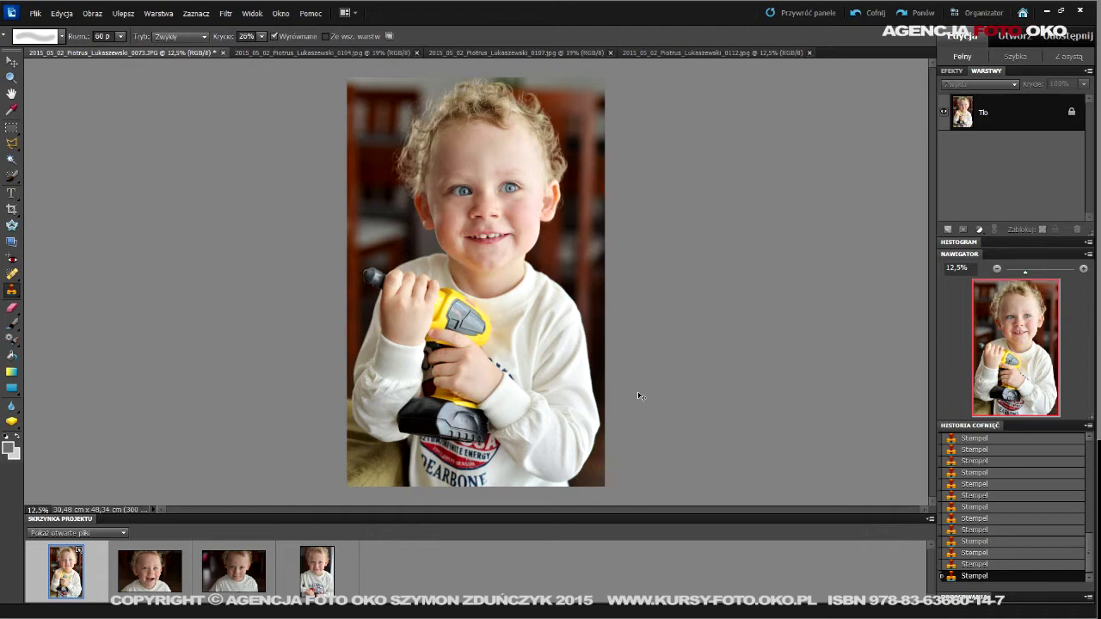
pyautogui.scroll(5, 1083, 462)
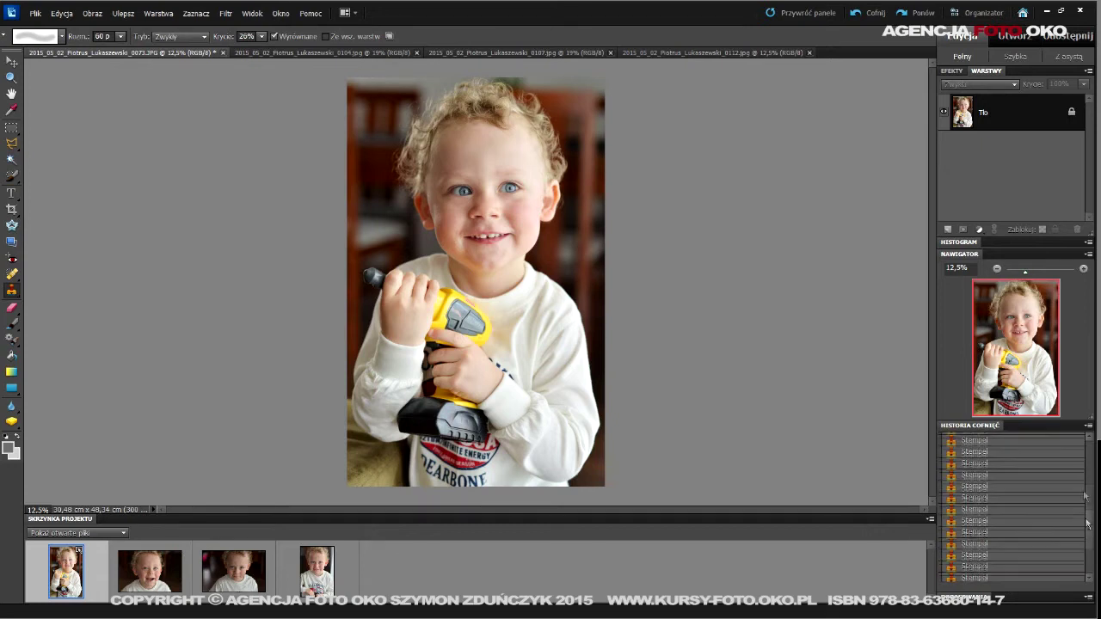
pyautogui.scroll(3, 1084, 462)
pyautogui.click(1006, 472)
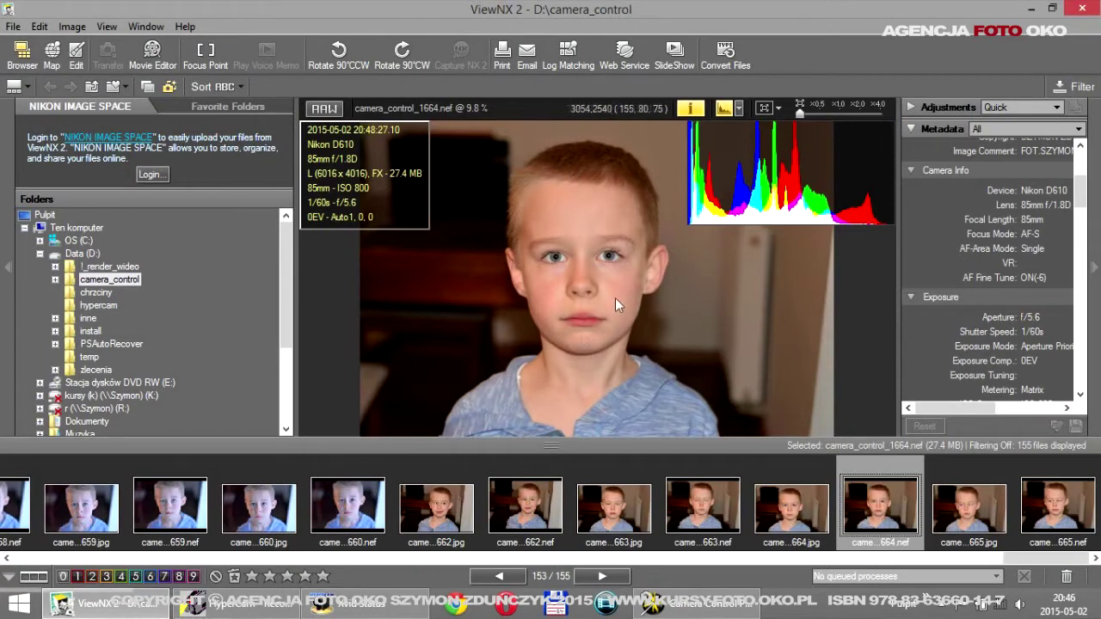
# - Inspect the eye and the skin beneath it at 100% in camera_control_1664.nef
pyautogui.click(616, 253)
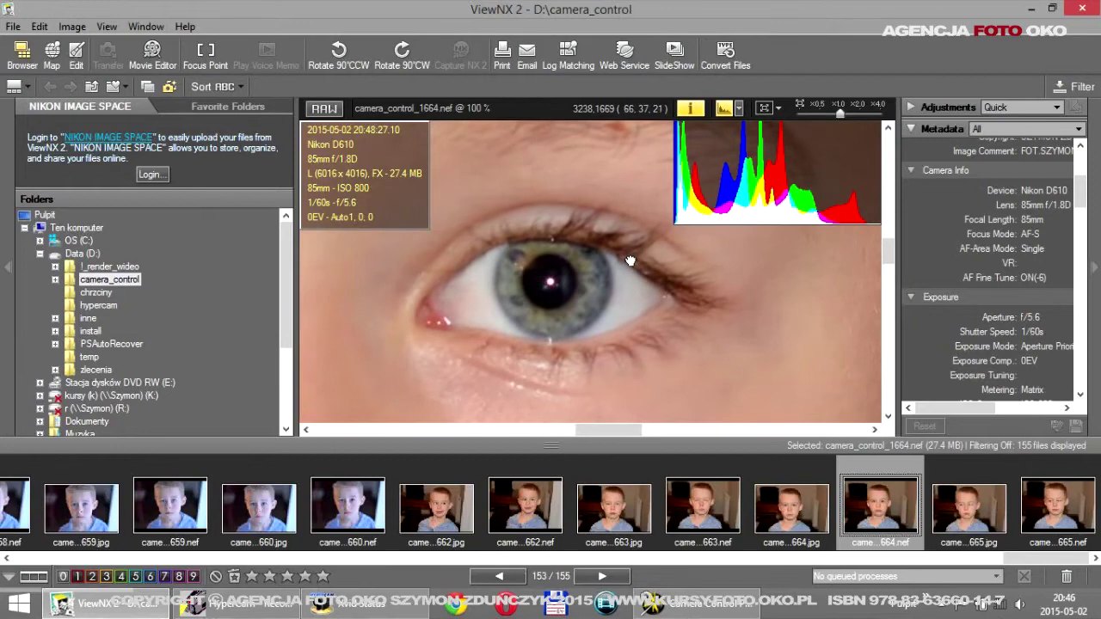
pyautogui.click(629, 260)
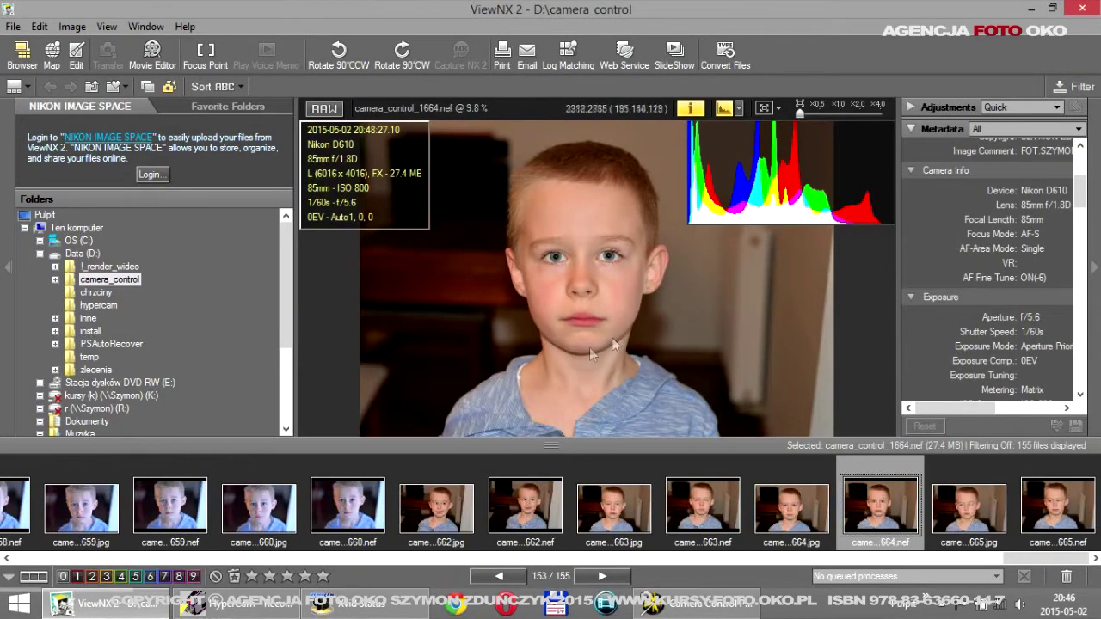
pyautogui.click(604, 269)
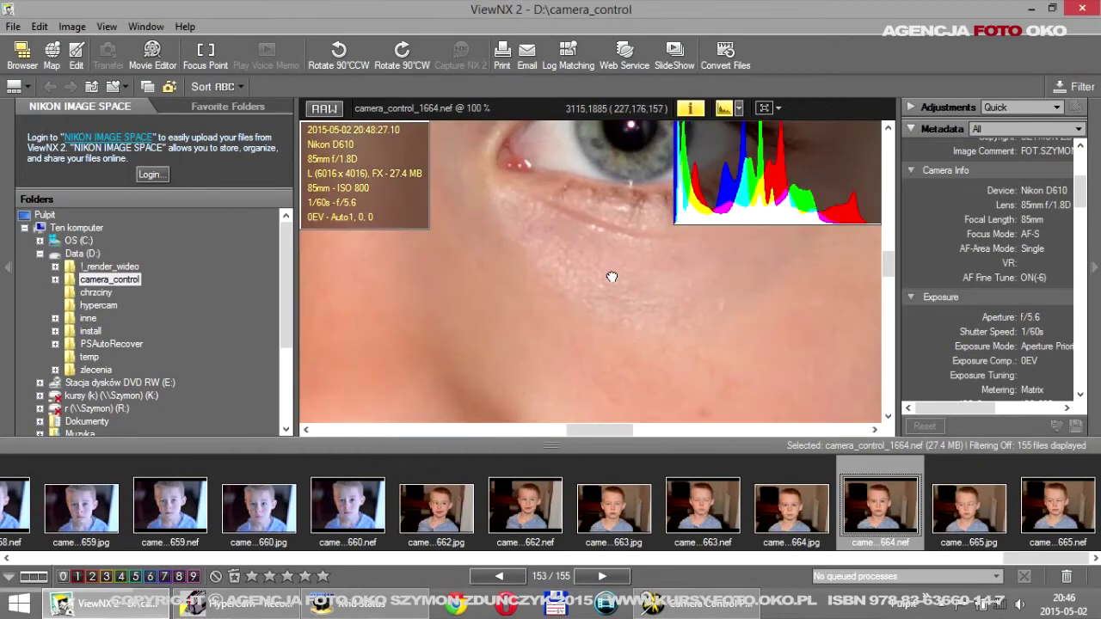
pyautogui.moveTo(612, 277); pyautogui.dragTo(549, 364)
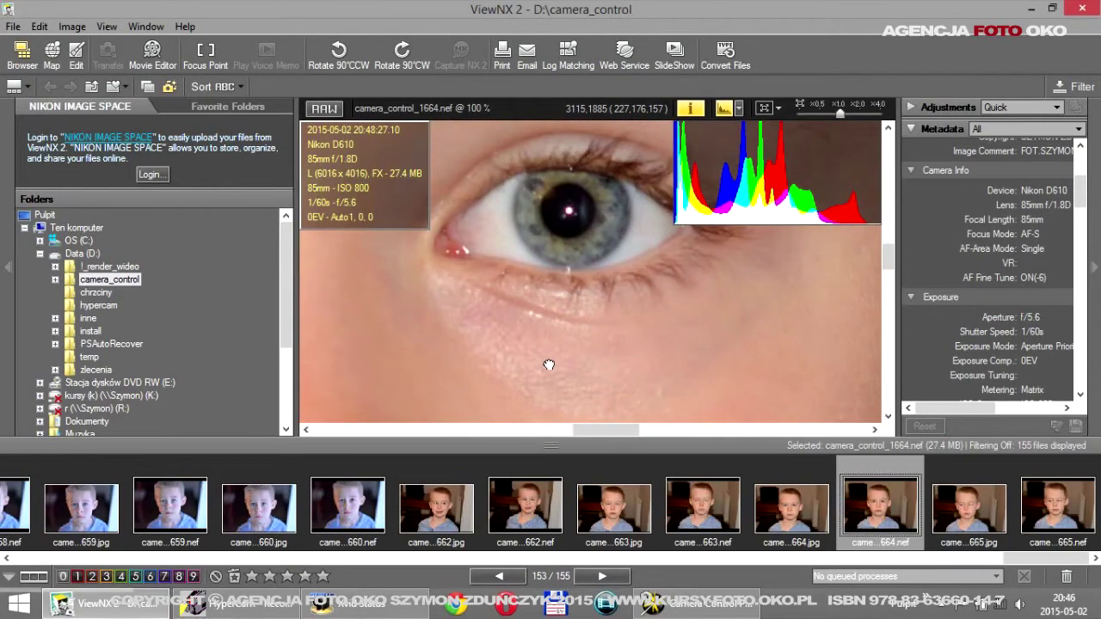
pyautogui.click(549, 365)
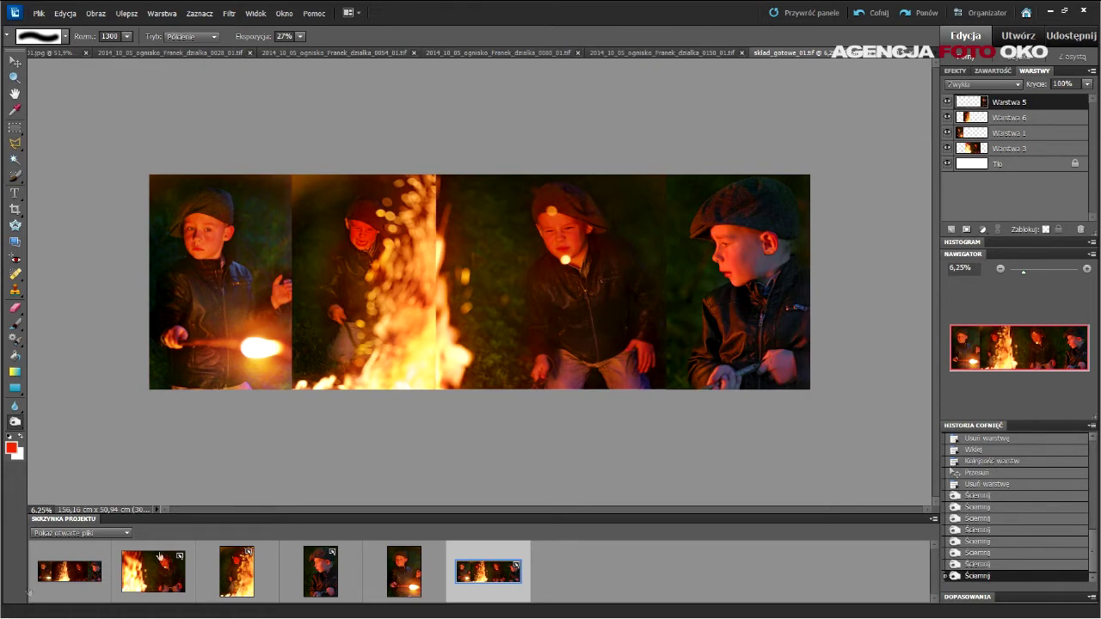
# - Set the magnification of sklad_gotowe_01.tif to 7% and compare it with plansza_01_propozycja_01.jpg
pyautogui.click(71, 573)
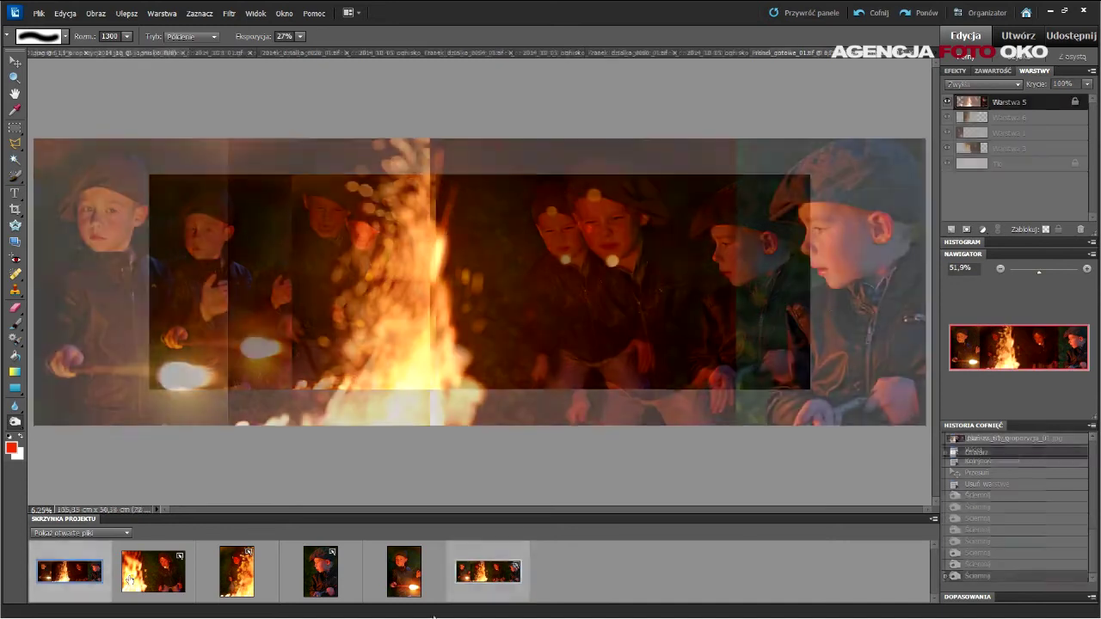
pyautogui.click(502, 576)
pyautogui.click(962, 268)
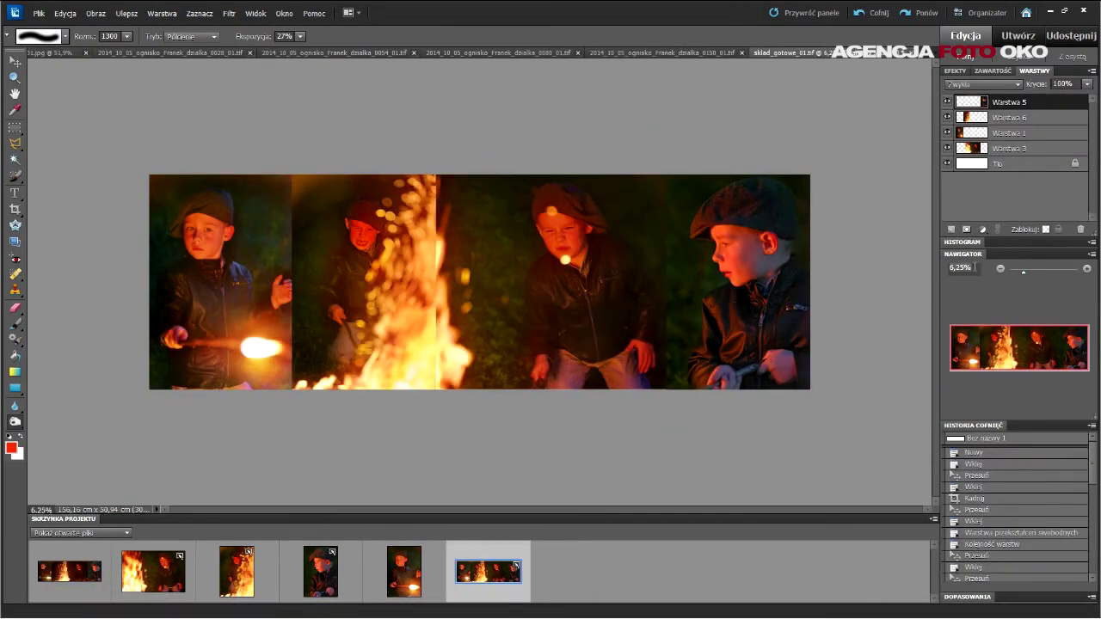
pyautogui.write('7')
pyautogui.press('Return')
pyautogui.click(89, 574)
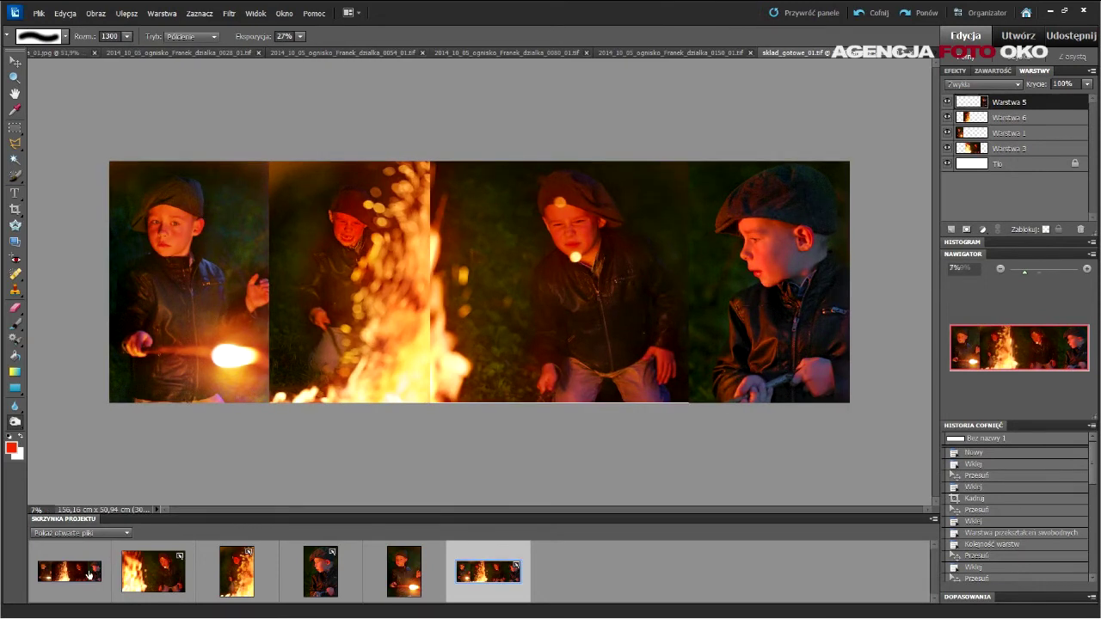
# - Try magnifications of 9% and 8% on sklad_gotowe_01.tif to match the size of plansza_01_propozycja_01.jpg
pyautogui.click(510, 570)
pyautogui.write('9')
pyautogui.press('Return')
pyautogui.write('8')
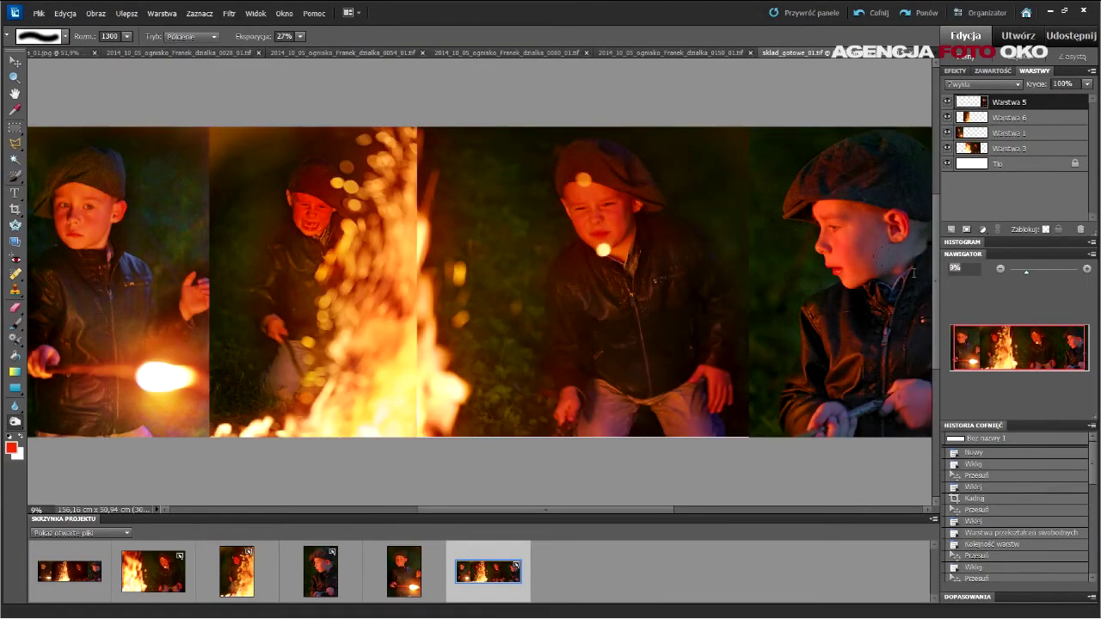
pyautogui.press('Return')
pyautogui.click(79, 574)
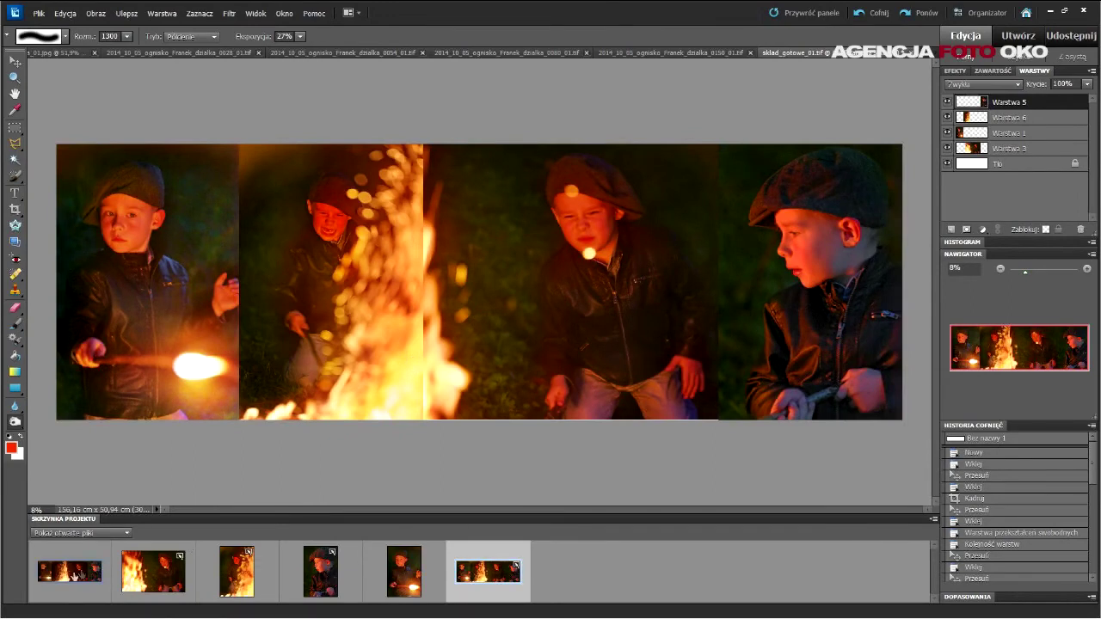
# - Set the magnification of sklad_gotowe_01.tif to 8.3% and compare its colours and brightness alternately with plansza_01_propozycja_01.jpg
pyautogui.click(487, 571)
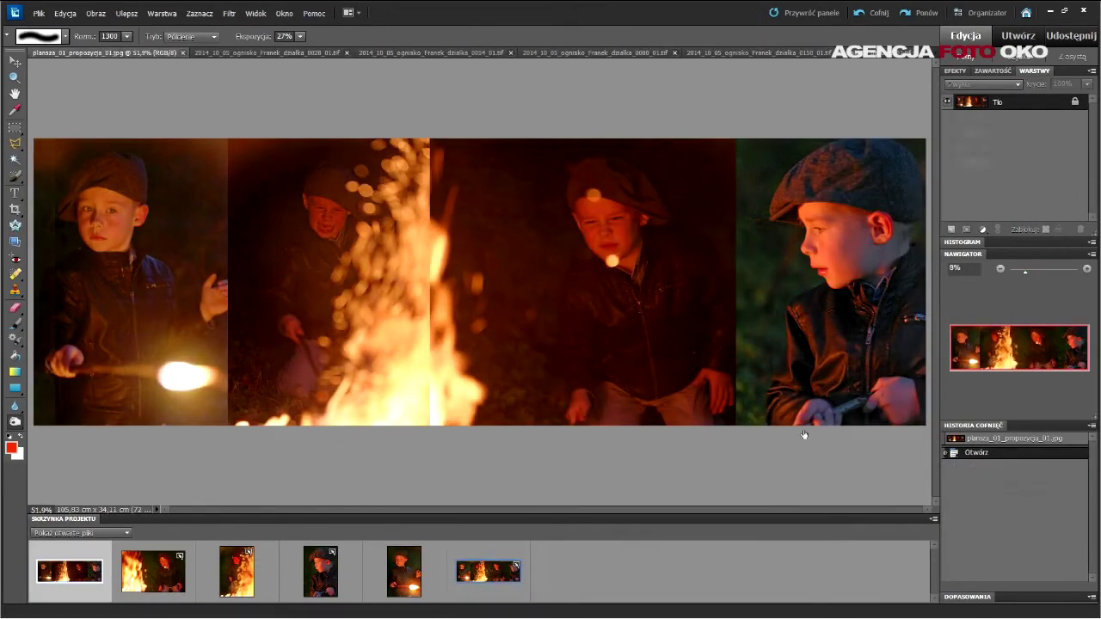
pyautogui.write('8,3')
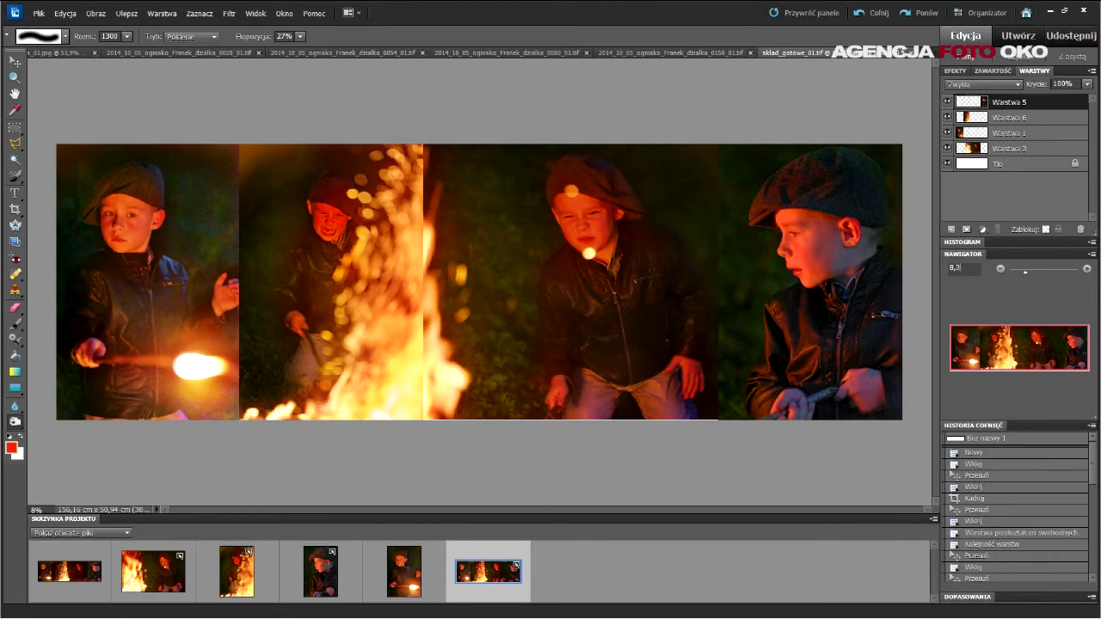
pyautogui.press('Return')
pyautogui.click(80, 570)
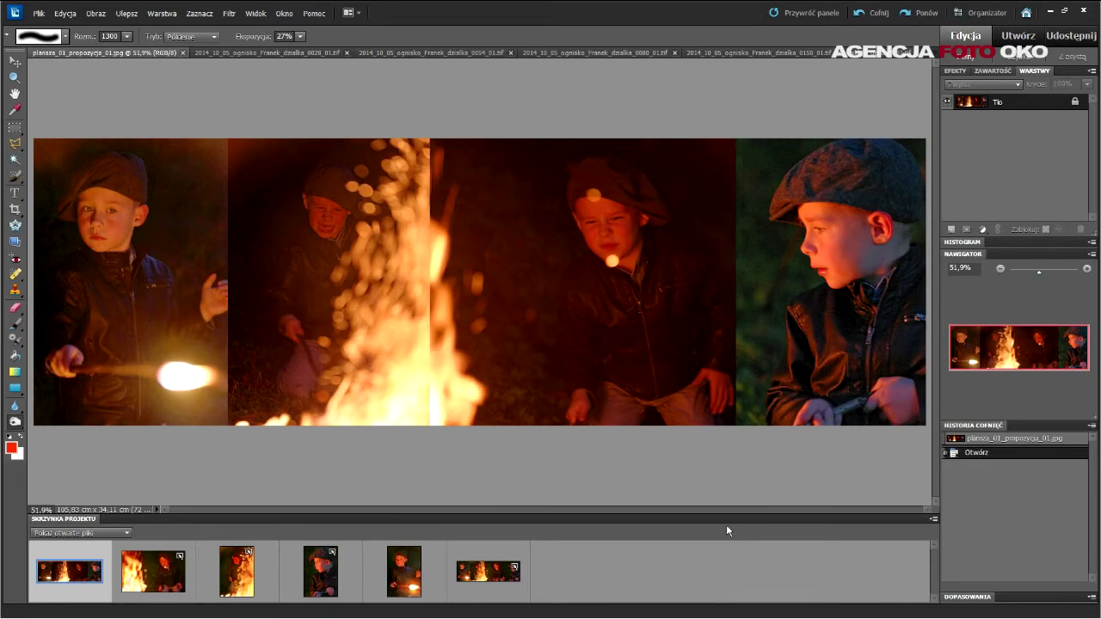
pyautogui.hotkey('ctrl', 'shift', 'Tab')
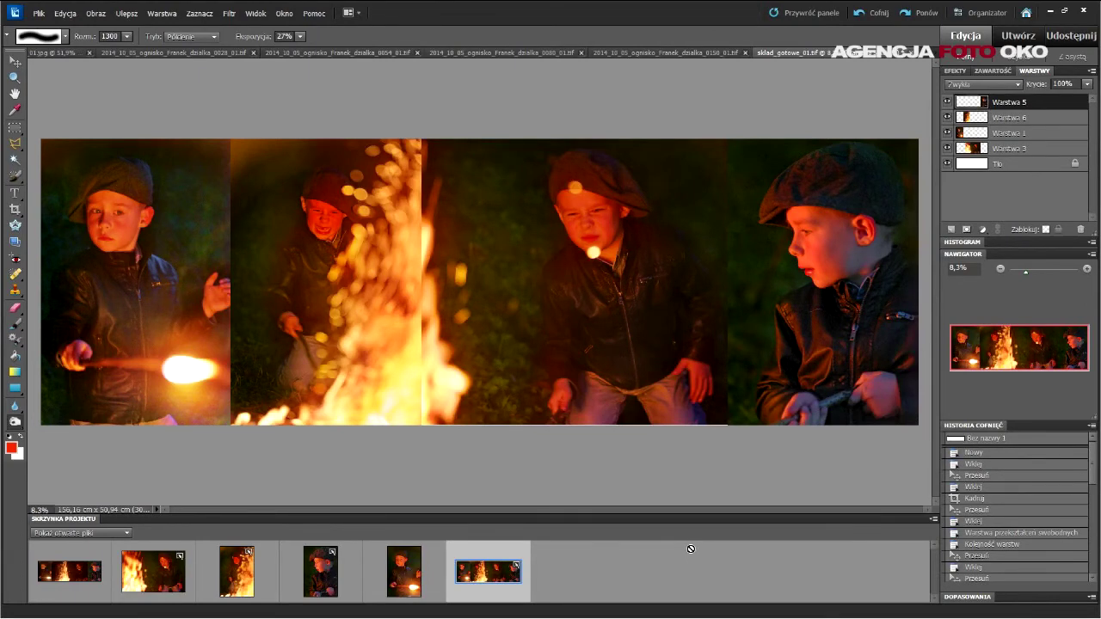
pyautogui.click(72, 572)
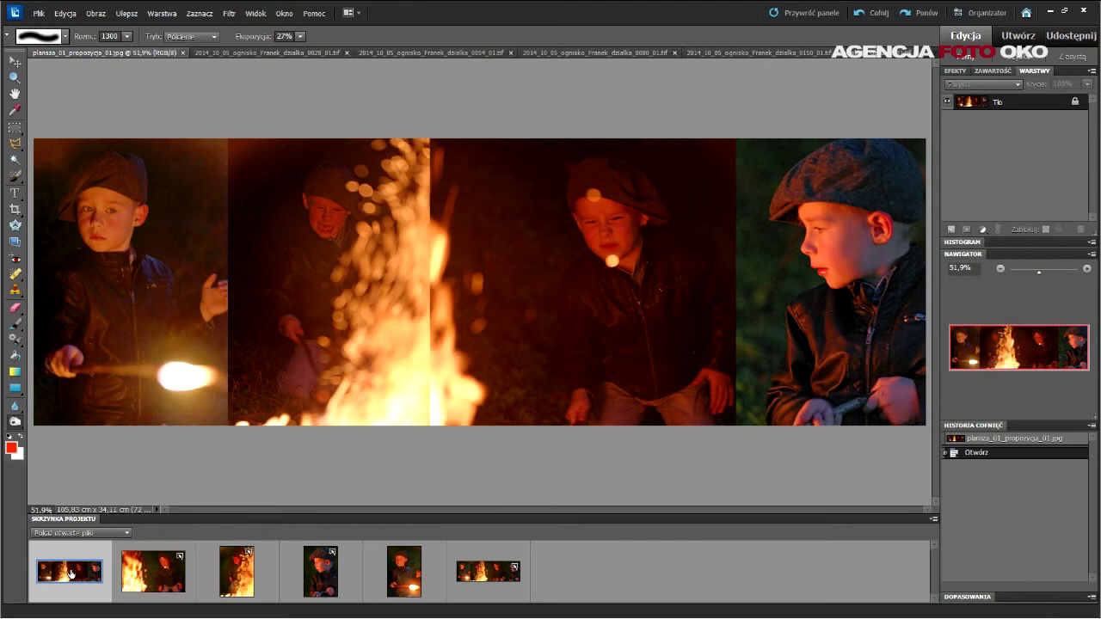
pyautogui.click(486, 574)
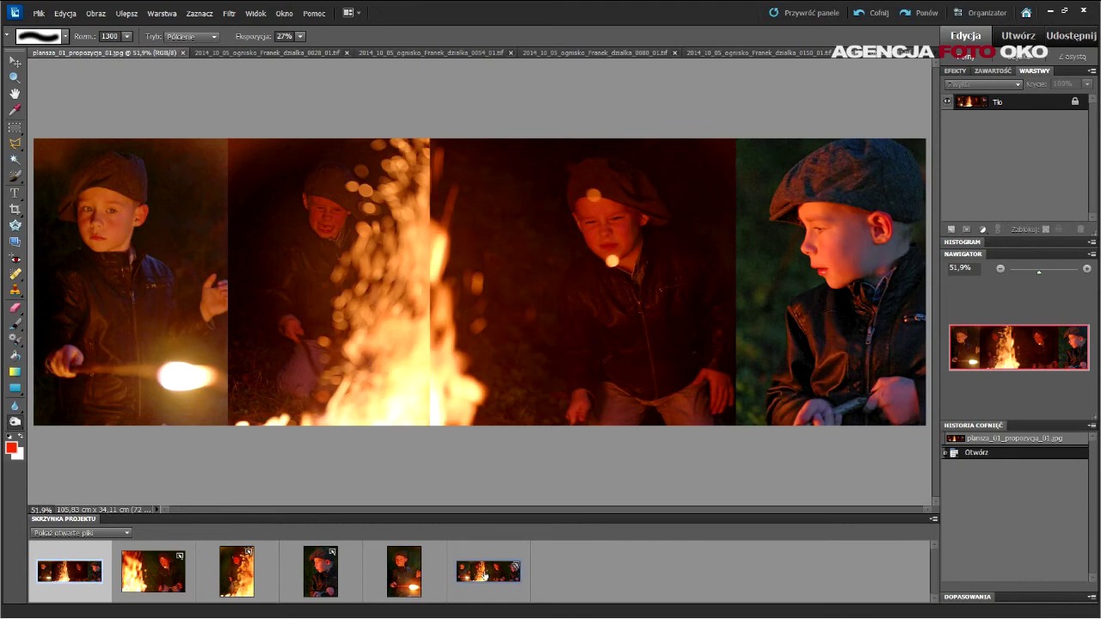